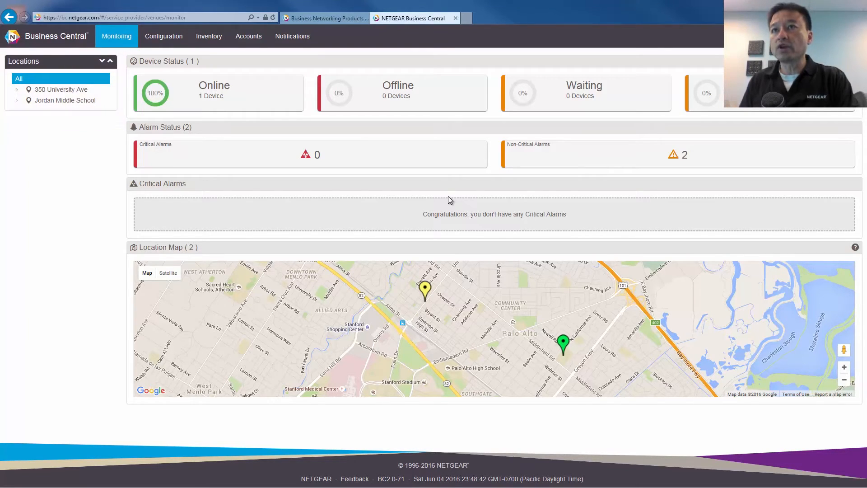
# Start a new location and select the Best Western Sahara address from the location search
pyautogui.click(163, 41)
pyautogui.click(218, 84)
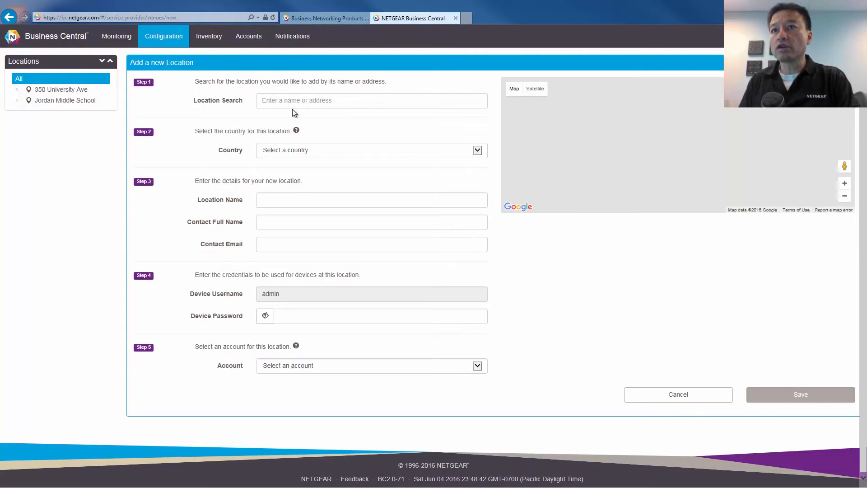
pyautogui.click(293, 106)
pyautogui.write('Be')
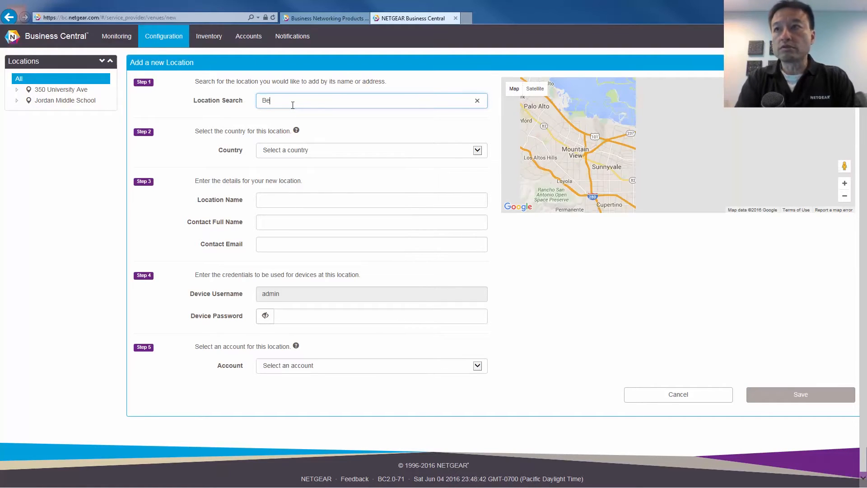
pyautogui.write('st Wes')
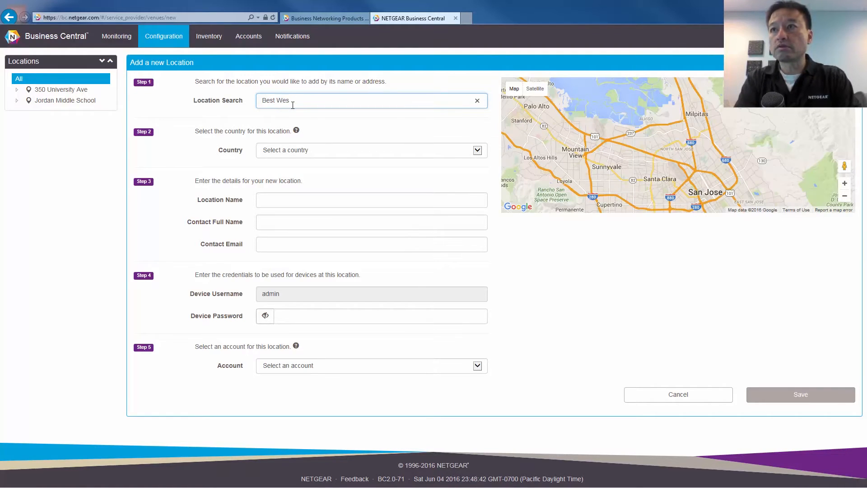
pyautogui.write('tern')
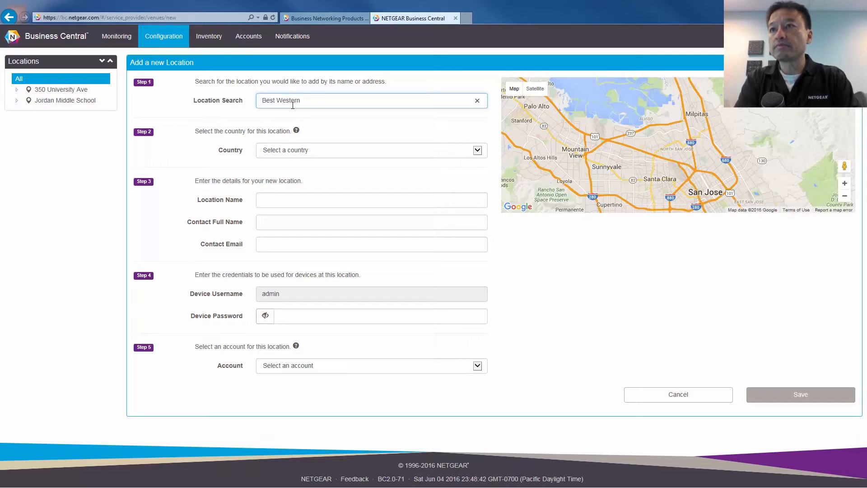
pyautogui.write(' Palo')
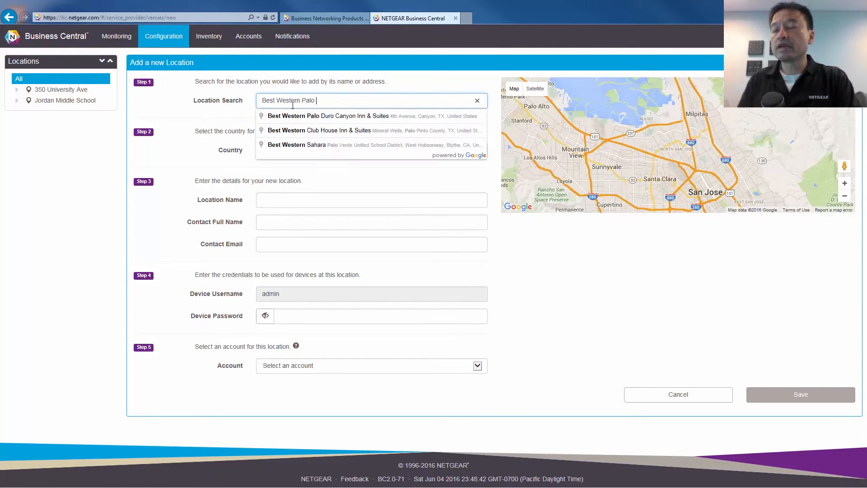
pyautogui.click(315, 147)
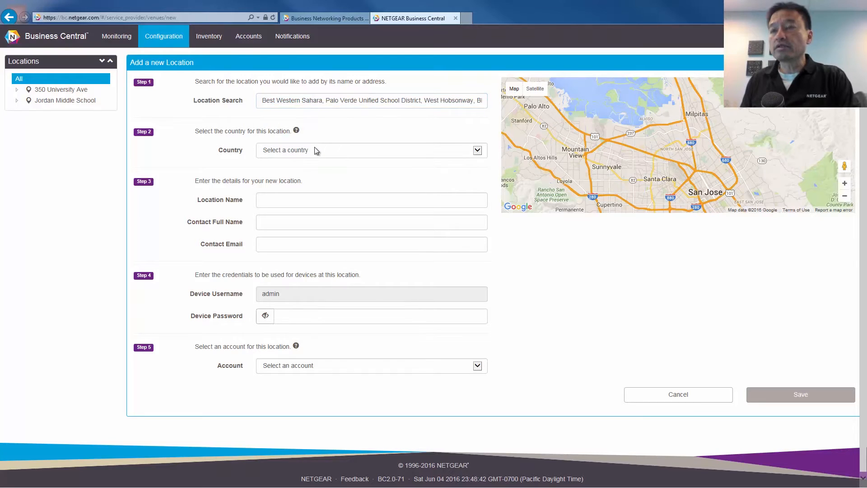
# Fill in the contact's full name and e-mail address for the location
pyautogui.click(274, 223)
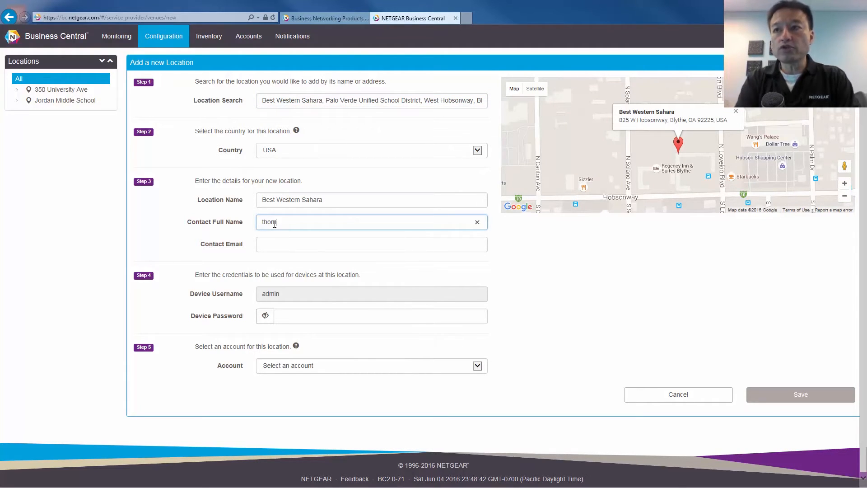
pyautogui.press('Tab')
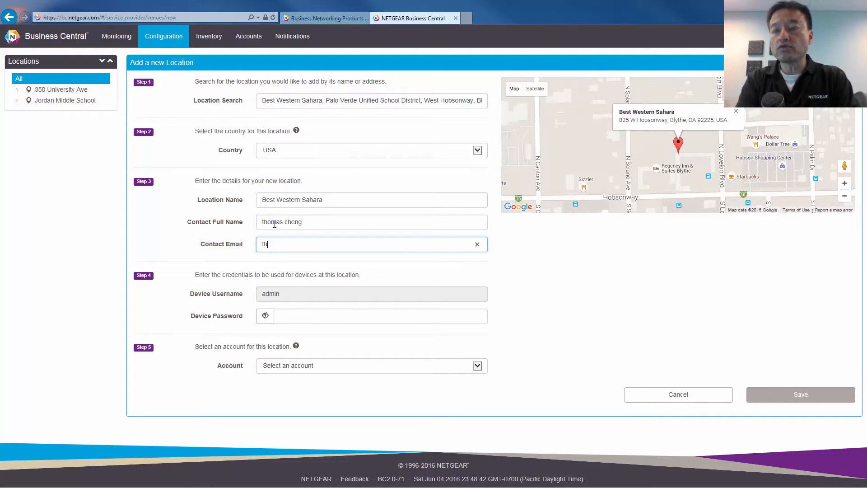
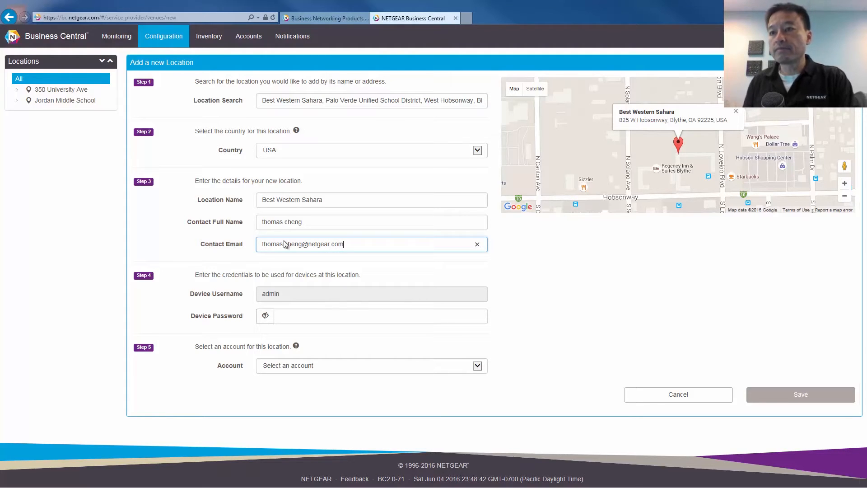
pyautogui.click(451, 367)
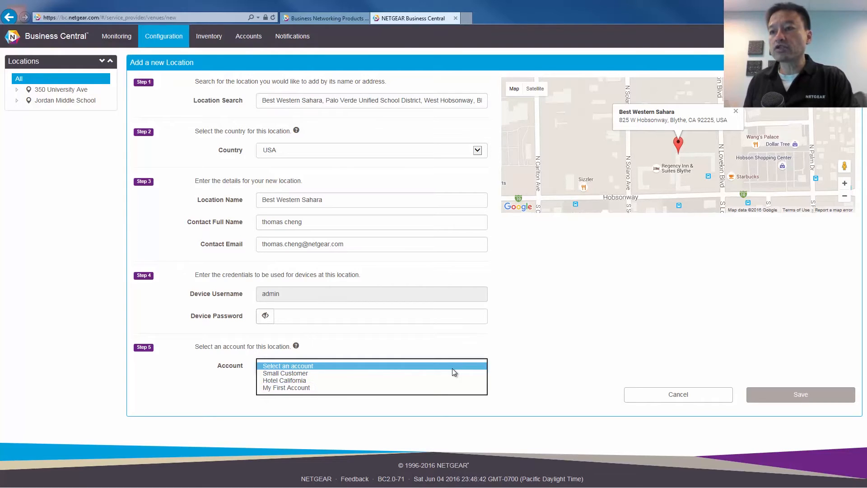
# Assign Best Western Sahara to the Hotel California account, set a device password, and save
pyautogui.click(432, 380)
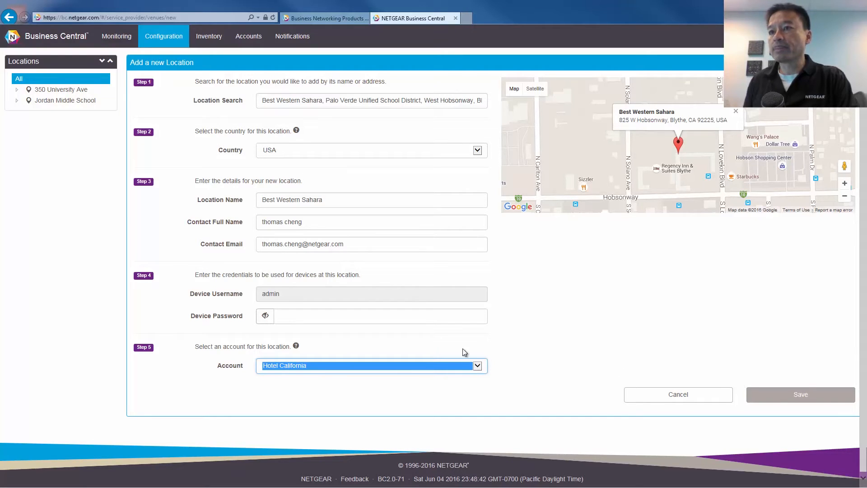
pyautogui.click(410, 315)
pyautogui.write('••••••••')
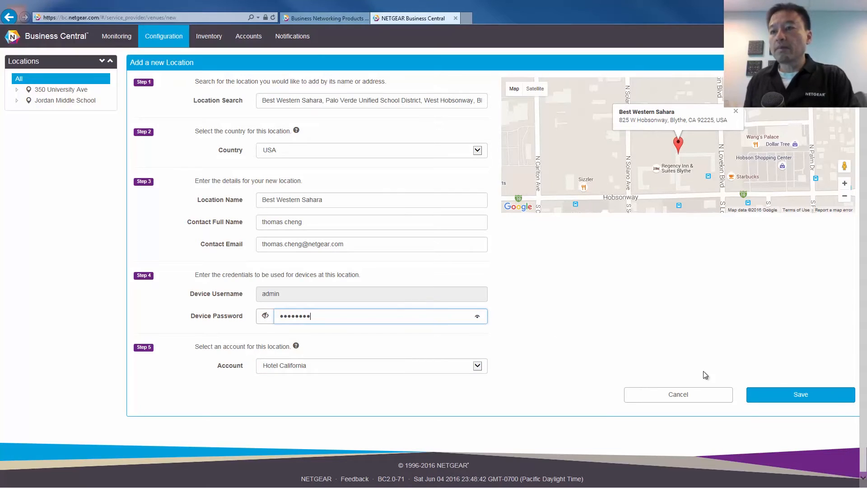
pyautogui.click(776, 395)
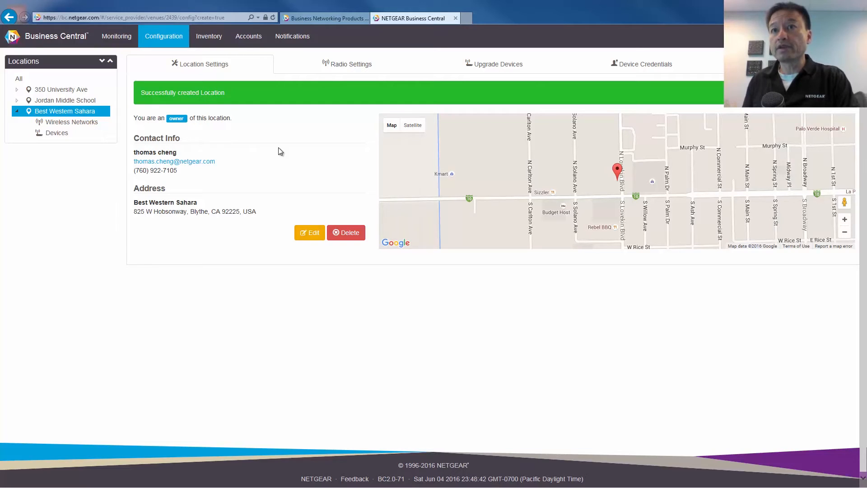
pyautogui.click(71, 122)
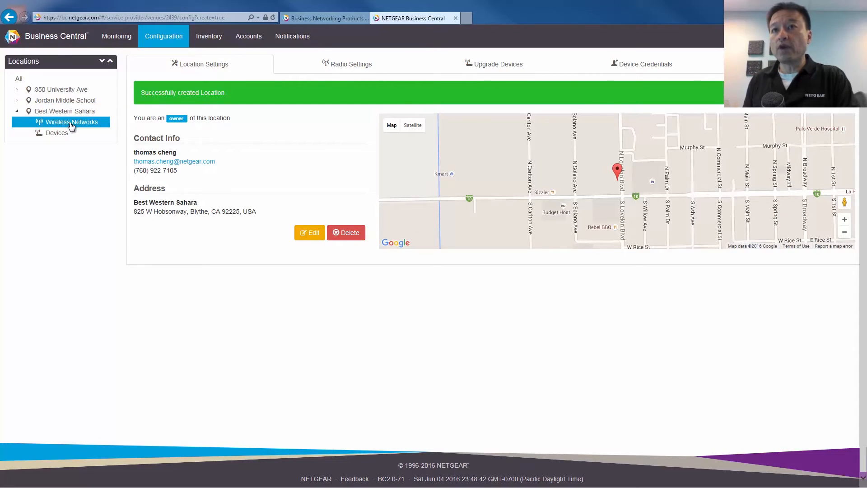
# Create a new wireless network with SSID best-western-wifi
pyautogui.click(217, 90)
pyautogui.click(412, 125)
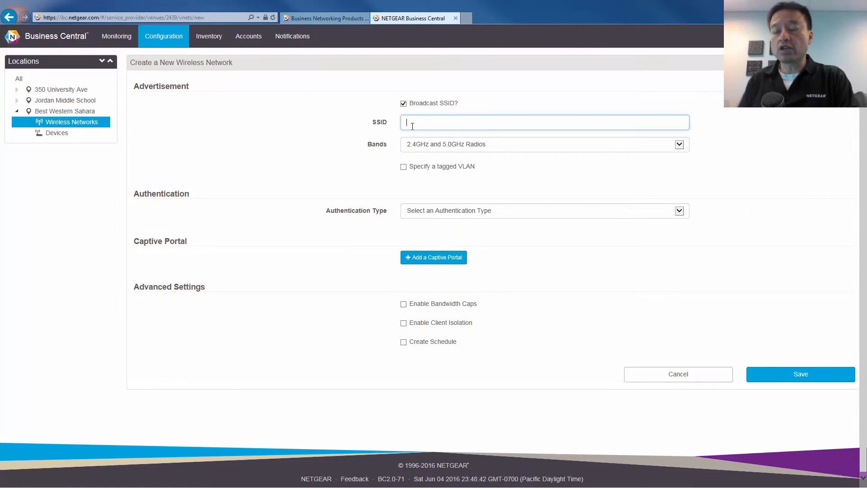
pyautogui.write('e')
pyautogui.press('BackSpace')
pyautogui.write('best')
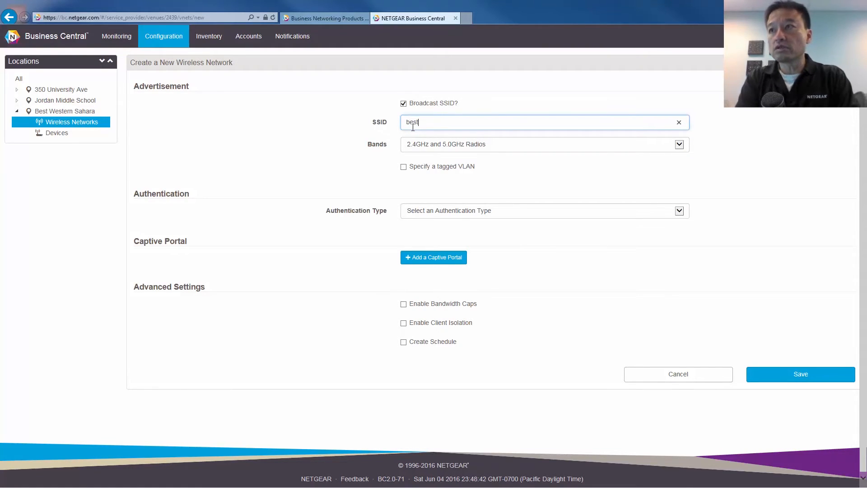
pyautogui.write('-we')
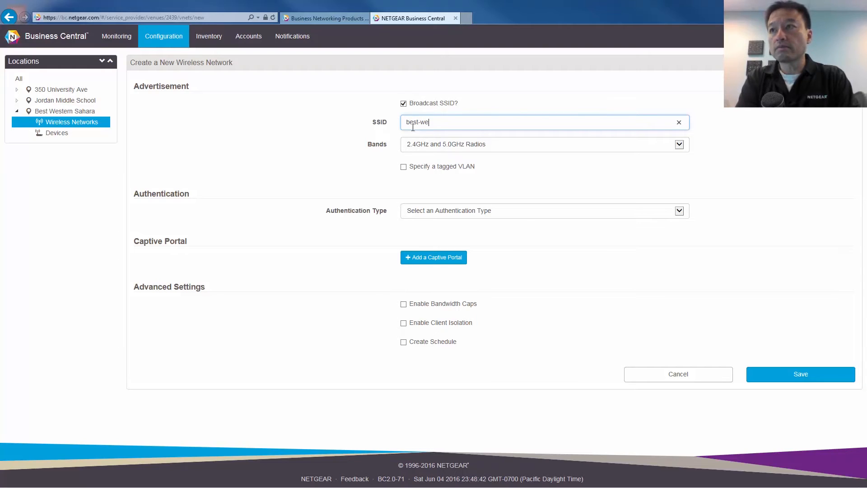
pyautogui.write('stern-fl')
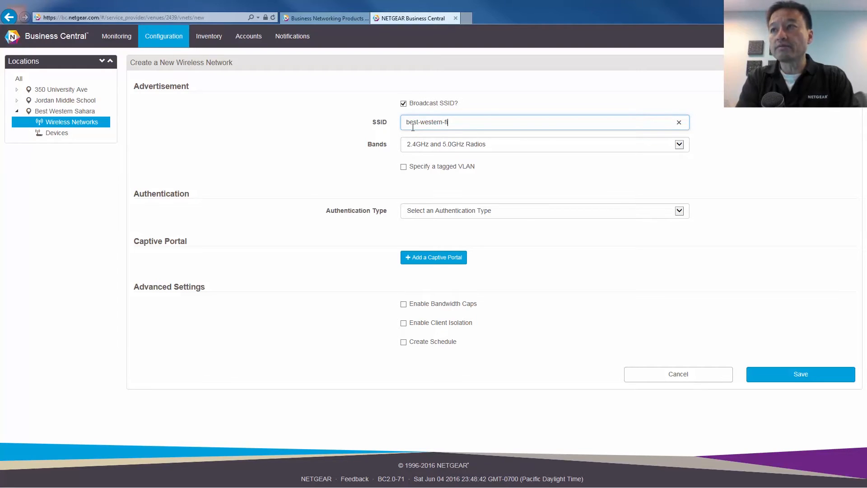
pyautogui.press('BackSpace')
pyautogui.press('BackSpace')
pyautogui.write('wifi')
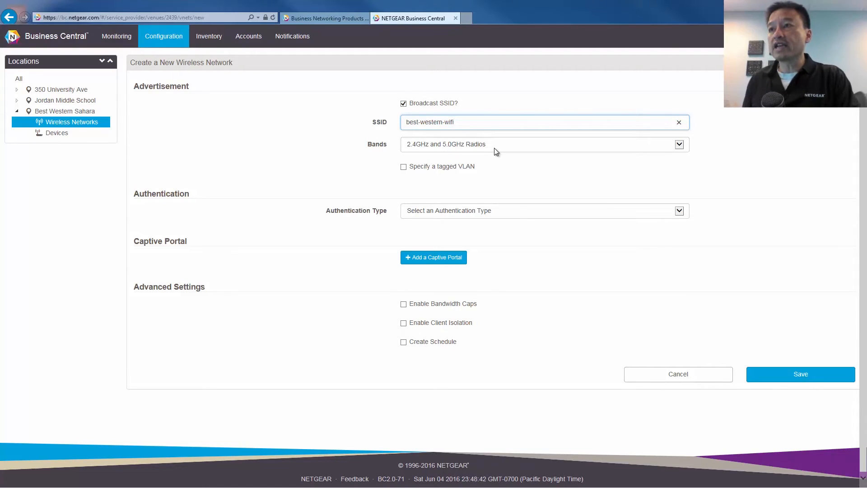
pyautogui.click(402, 170)
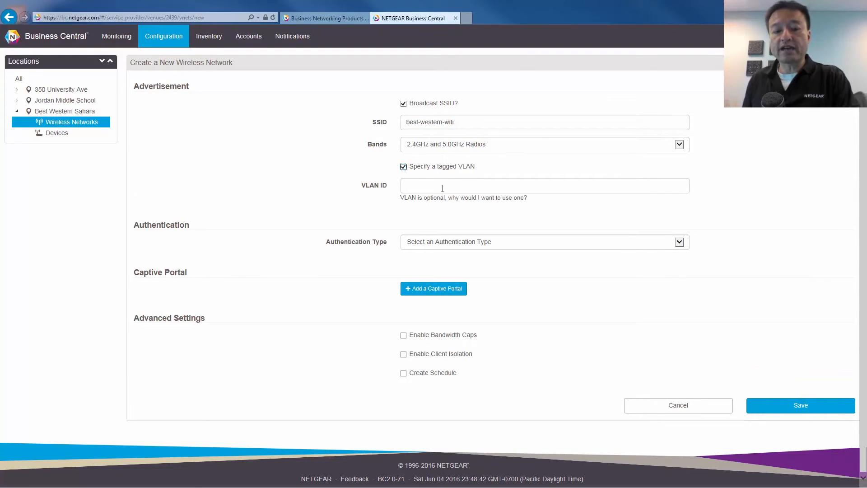
# Set the network's VLAN ID to 12
pyautogui.click(442, 187)
pyautogui.write('12')
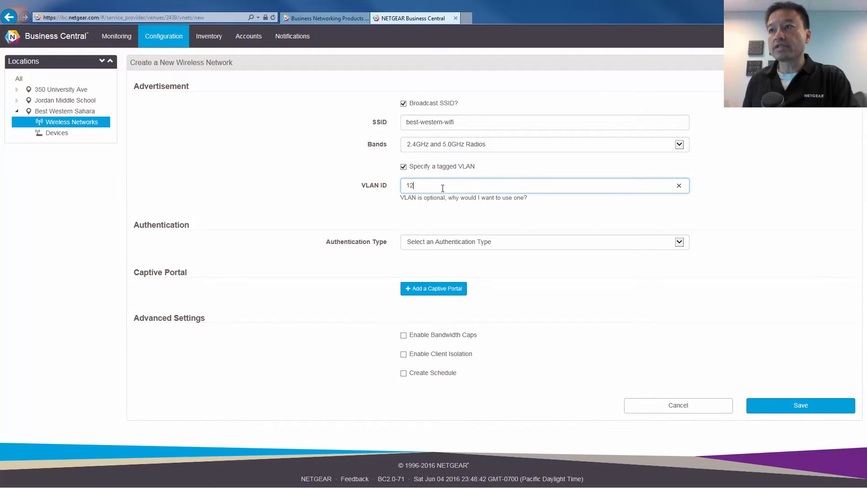
pyautogui.click(533, 242)
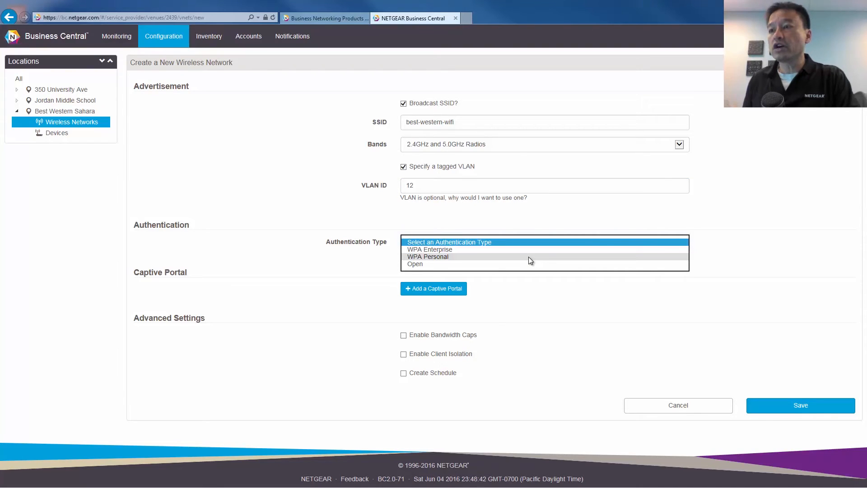
# Choose WPA Personal authentication, enter the Wi-Fi password, and save best-western-wifi
pyautogui.click(530, 256)
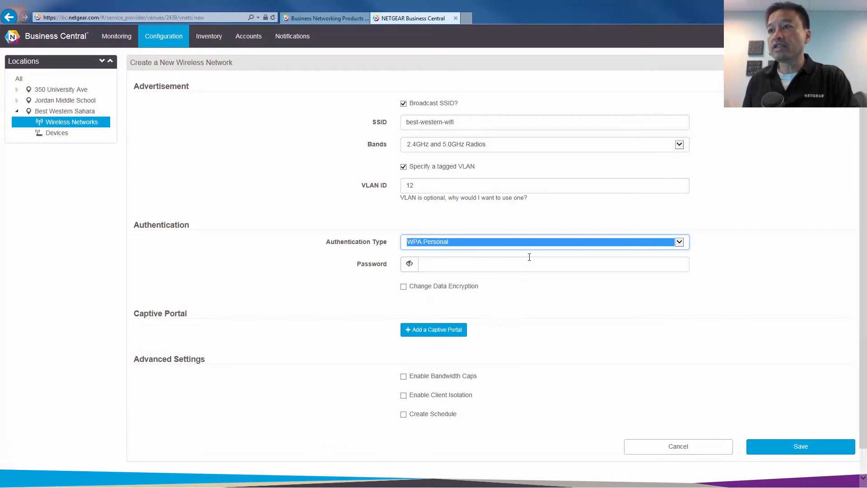
pyautogui.click(487, 269)
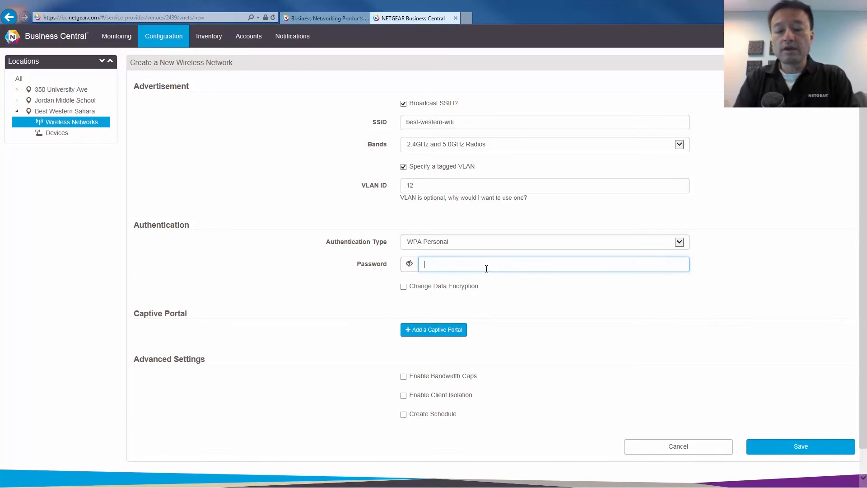
pyautogui.write('password')
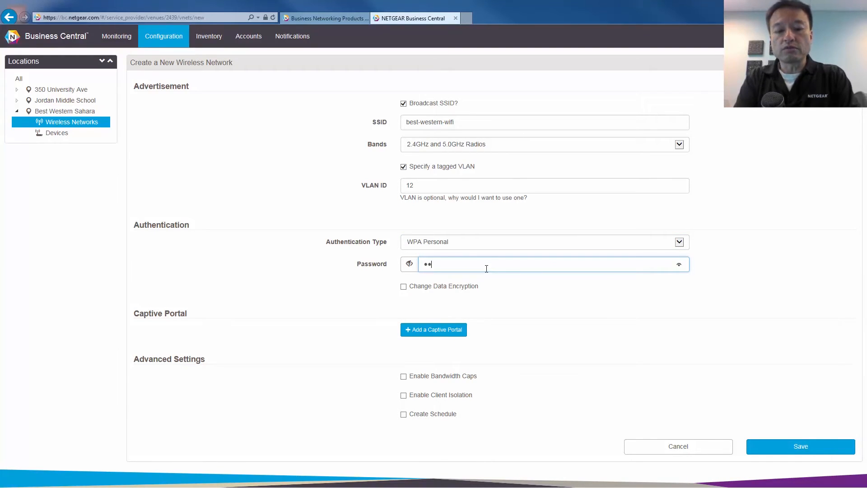
pyautogui.write('1')
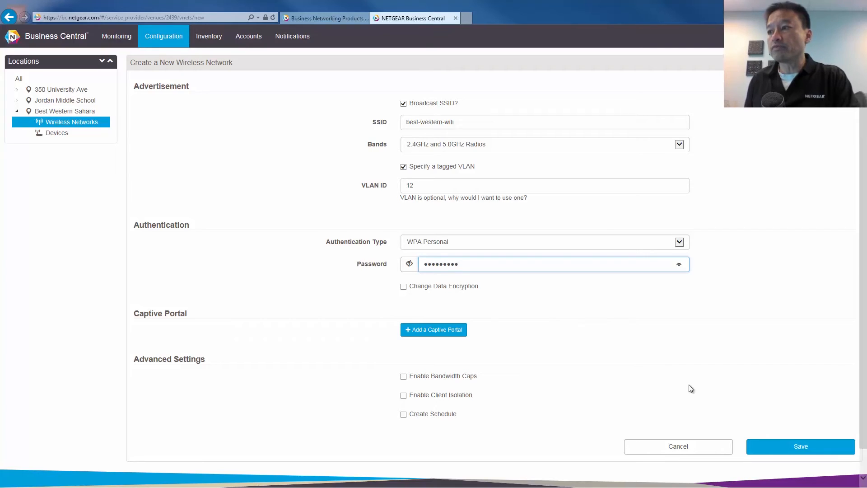
pyautogui.click(796, 447)
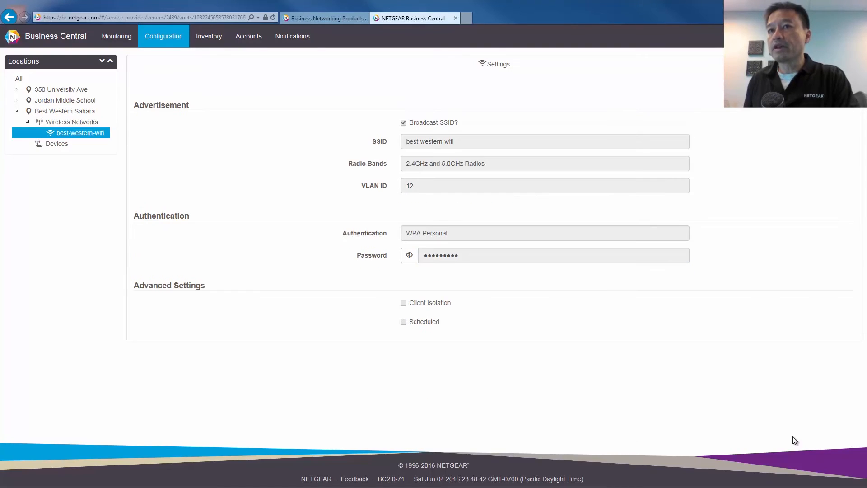
# Add a new device to Best Western Sahara with serial 4D7464EV006BB, recognised as a WAC720
pyautogui.click(60, 145)
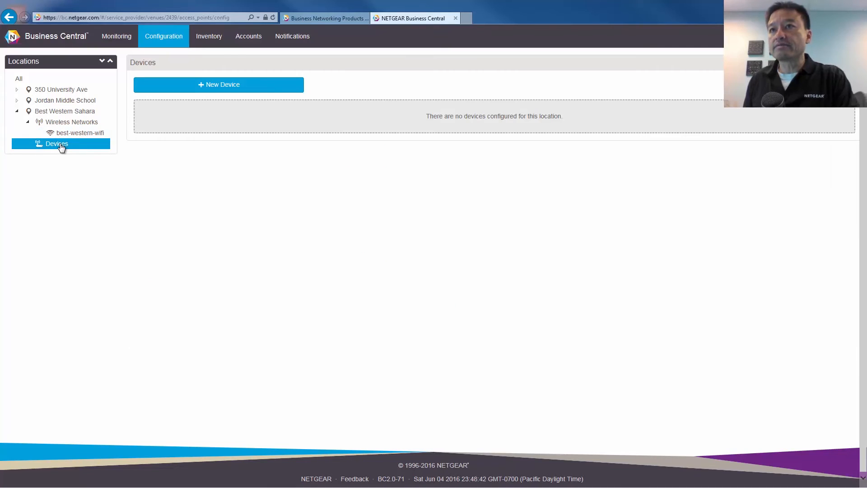
pyautogui.click(222, 87)
pyautogui.click(287, 112)
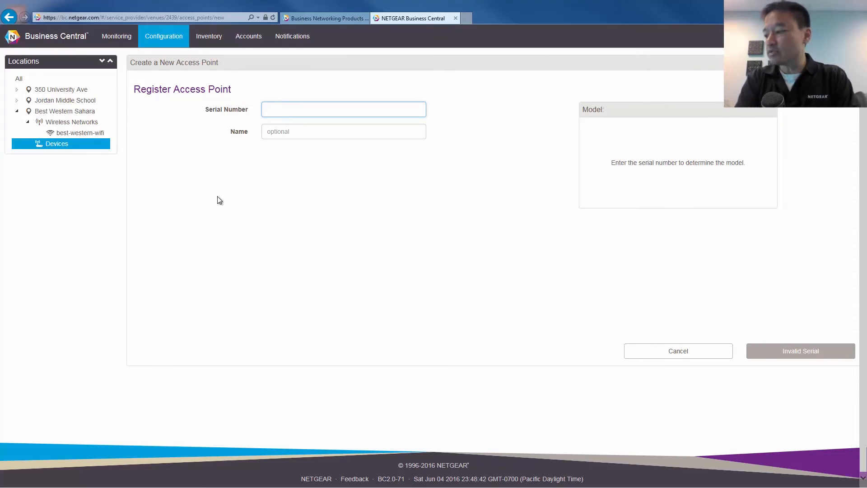
pyautogui.write('4D')
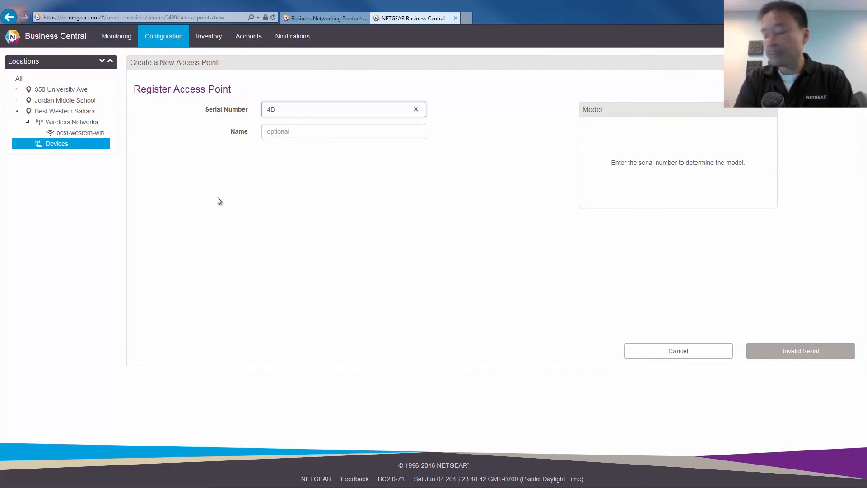
pyautogui.write('746')
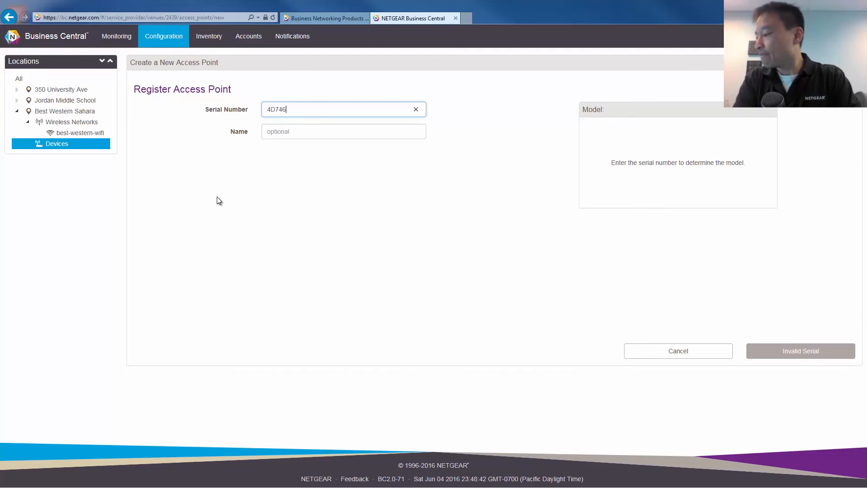
pyautogui.write('4')
pyautogui.write('E')
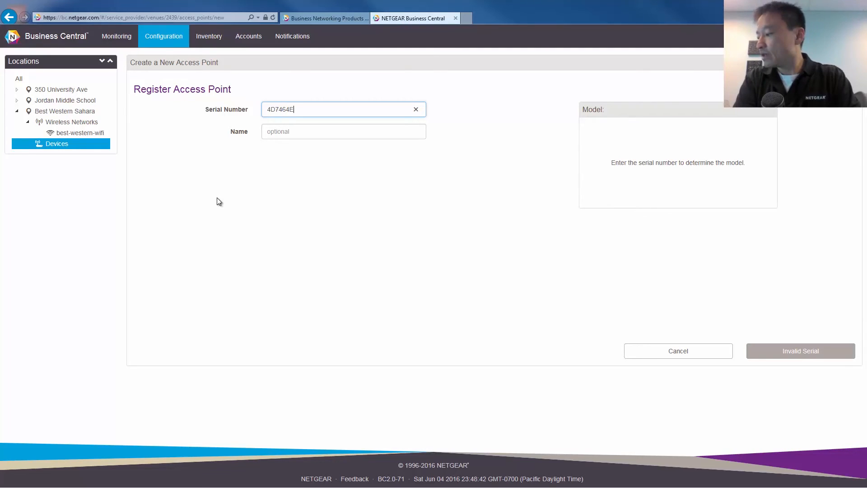
pyautogui.write('V006')
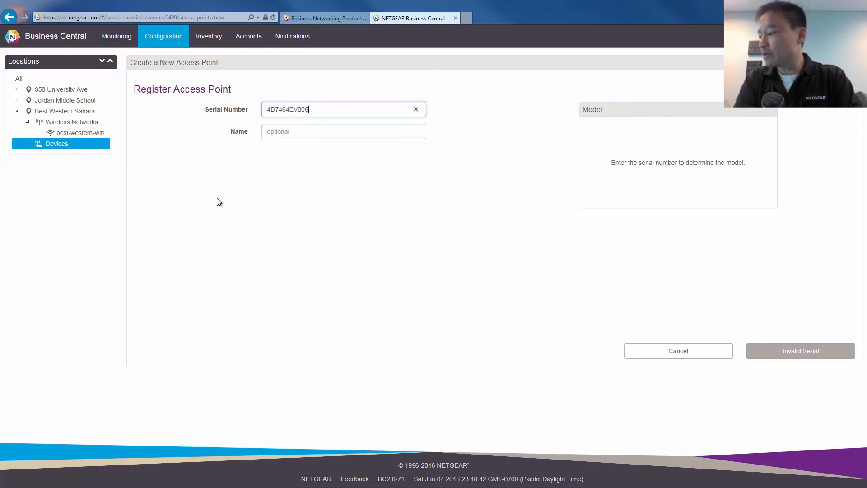
pyautogui.write('6')
pyautogui.press('BackSpace')
pyautogui.write('BB')
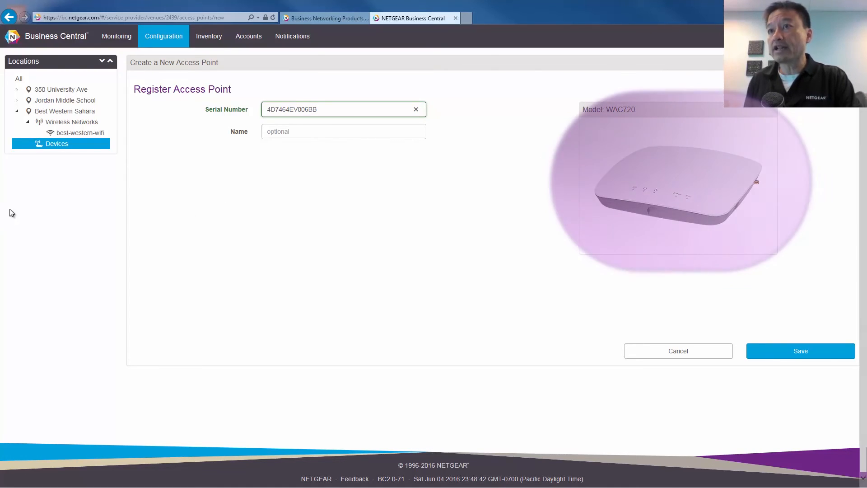
pyautogui.click(269, 132)
# Name the access point ap-at-hotel and save its registration
pyautogui.write('fest')
pyautogui.press('BackSpace')
pyautogui.press('BackSpace')
pyautogui.press('BackSpace')
pyautogui.press('BackSpace')
pyautogui.write('ap')
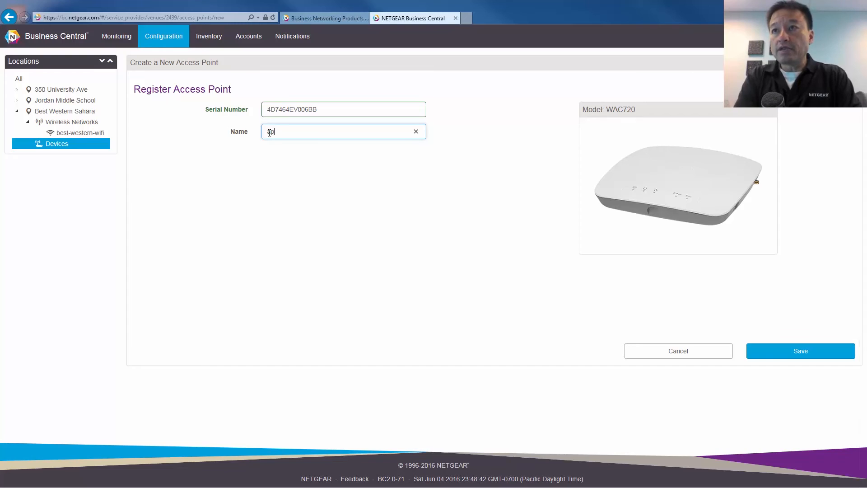
pyautogui.write('-at-hotel')
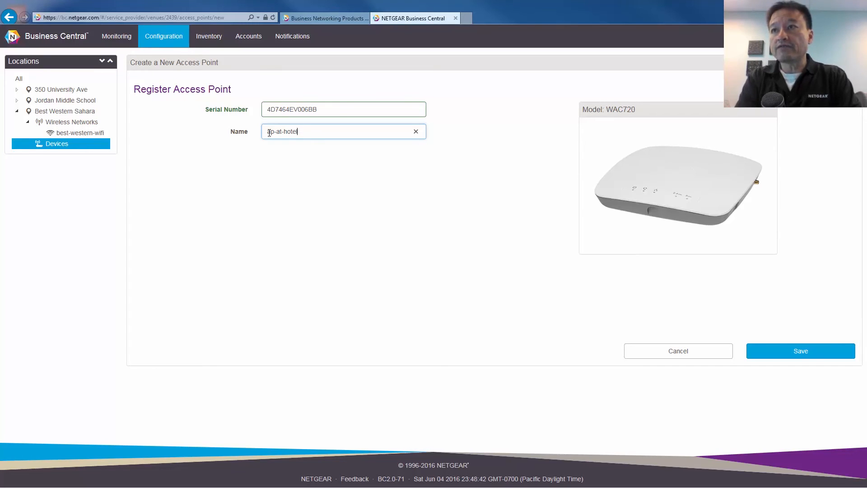
pyautogui.click(802, 355)
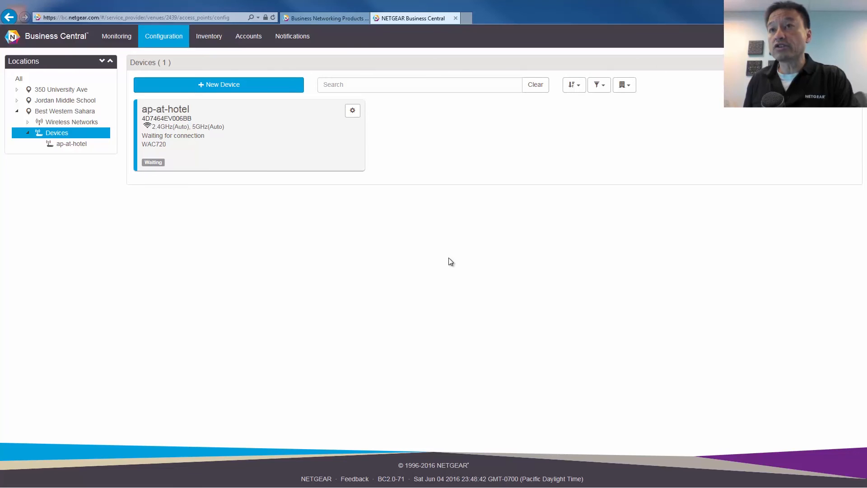
# View the Hotel California account's collaborators on the Accounts page
pyautogui.click(251, 39)
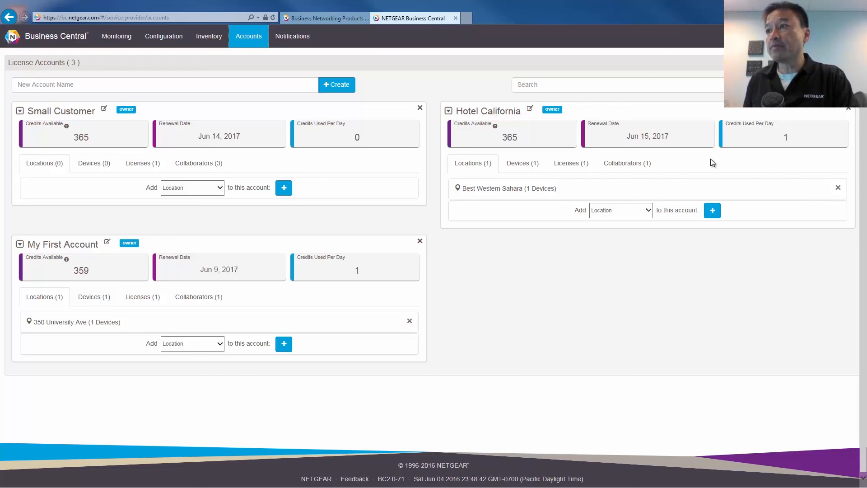
pyautogui.click(627, 163)
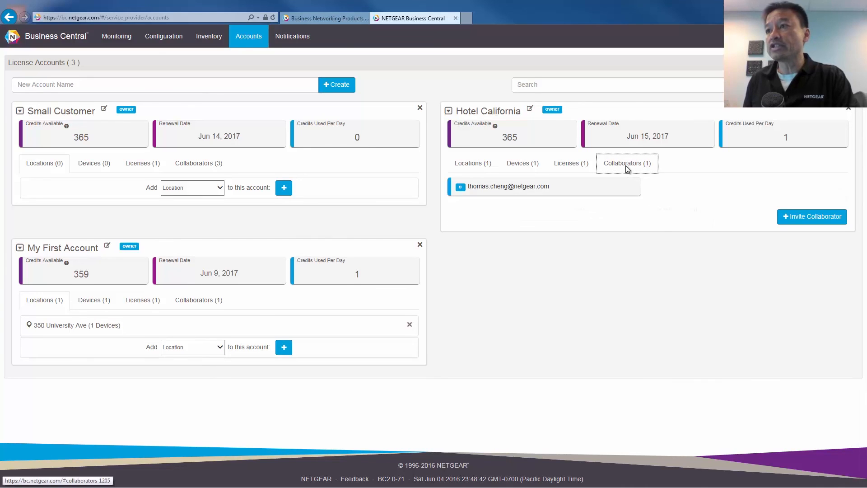